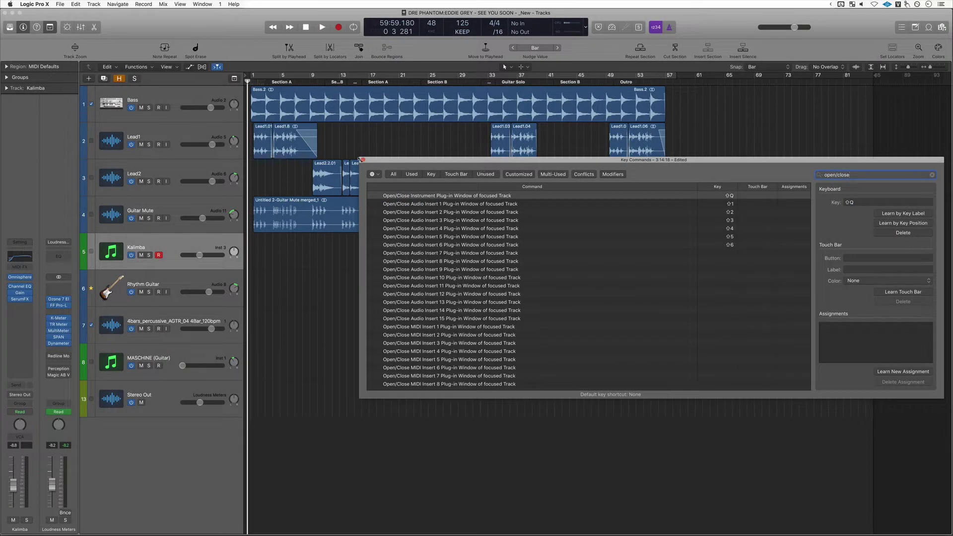
Close the Key Commands window after checking the Open/Close Instrument Plug-in Window command
left_click(363, 160)
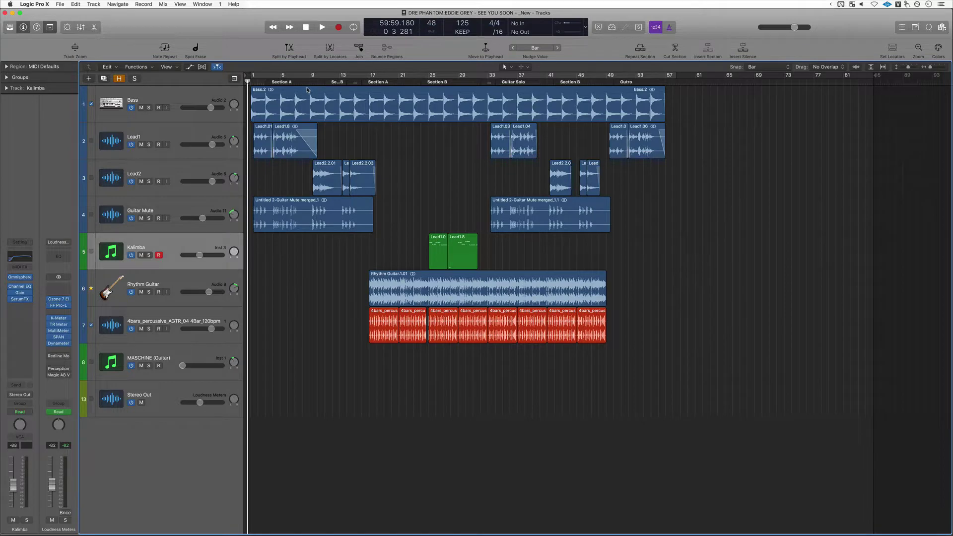
Play the song, select the Kalimba's two regions, jump to bar 17, and stop around bar 21
key("space")
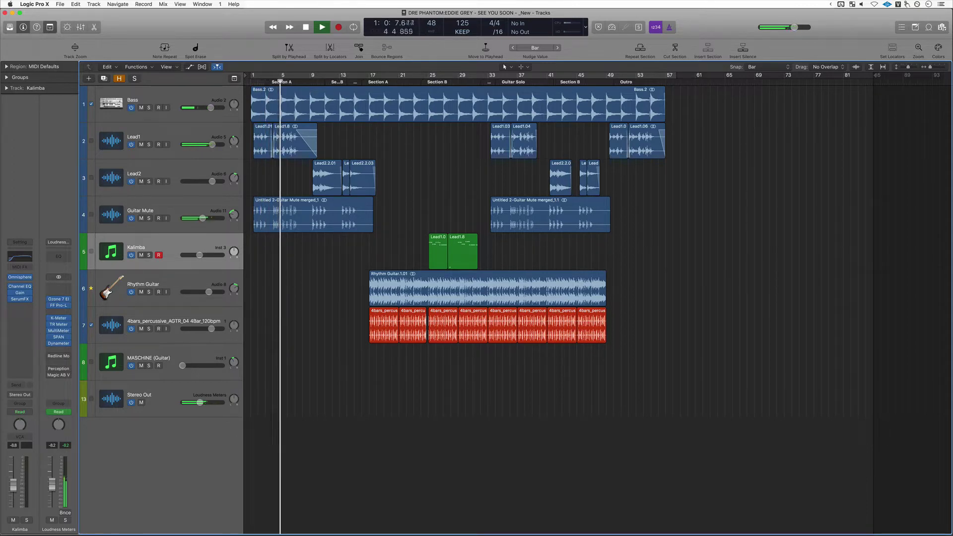
left_click(201, 239)
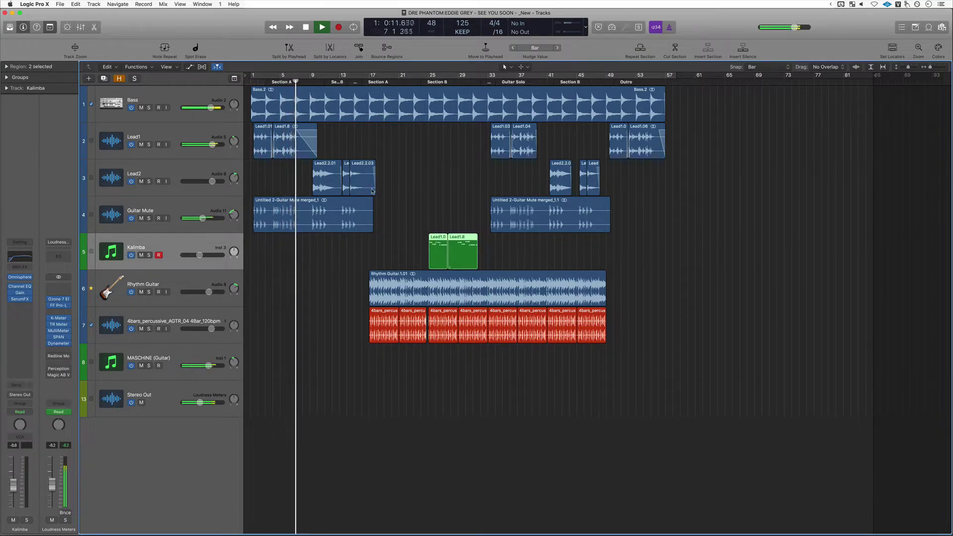
left_click(370, 80)
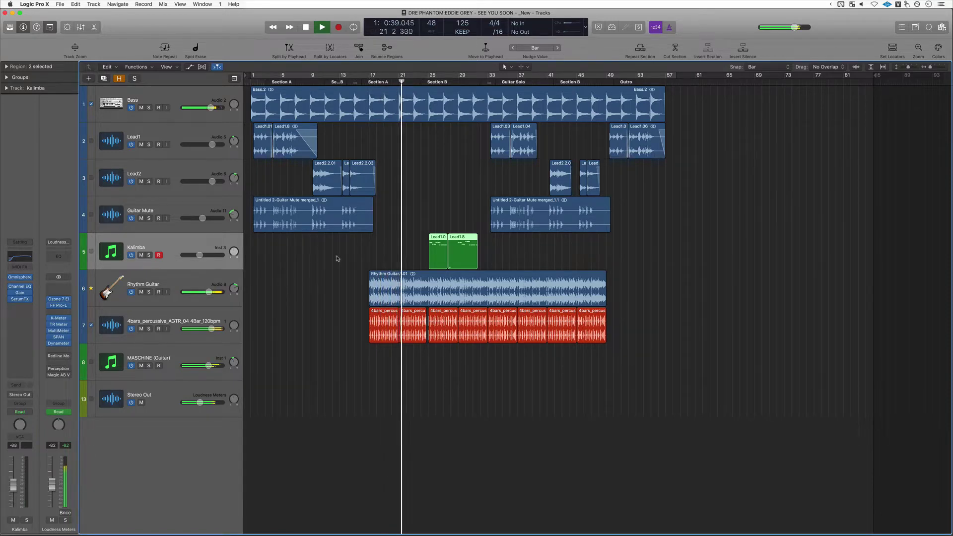
key("space")
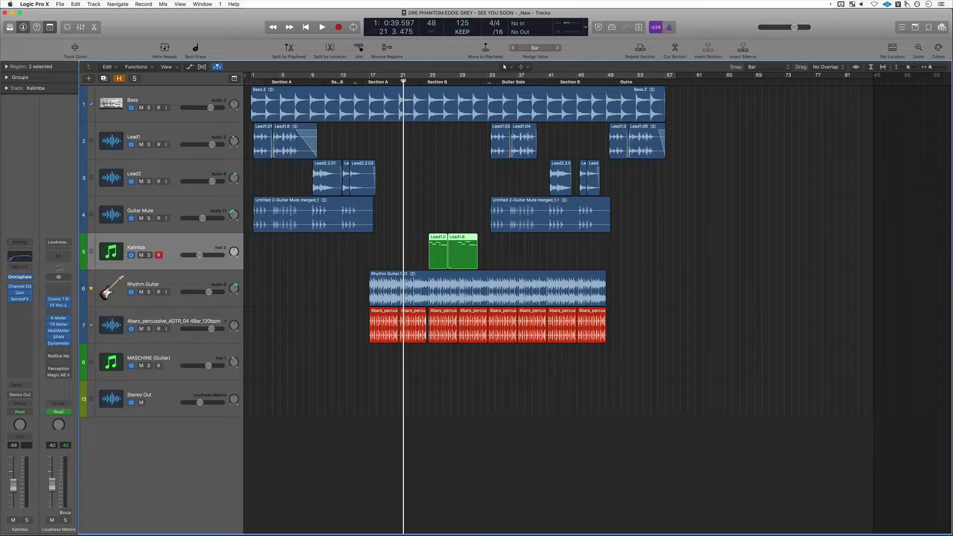
During playback, enlarge the Kalimba track, then open, reposition and close its Omnisphere window
key("space")
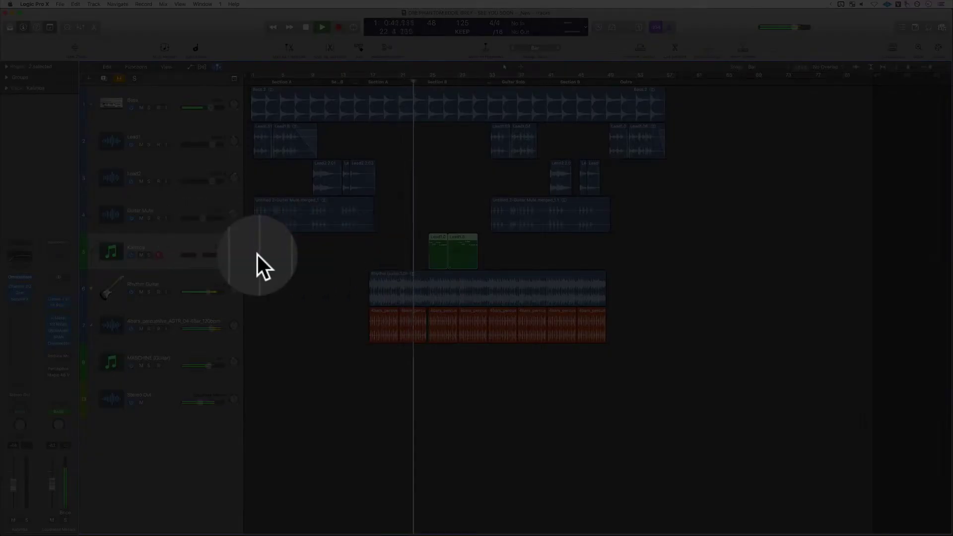
key("ctrl+z")
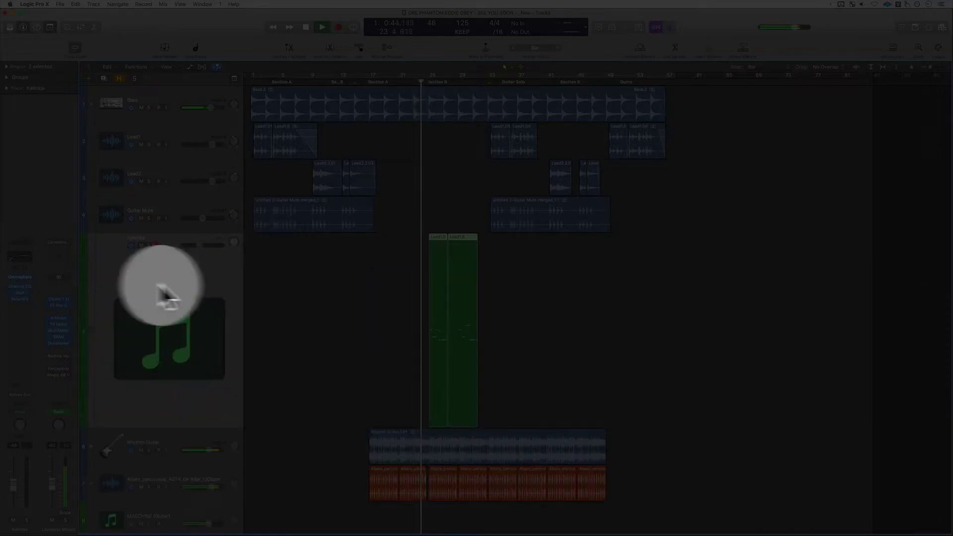
left_click(40, 274)
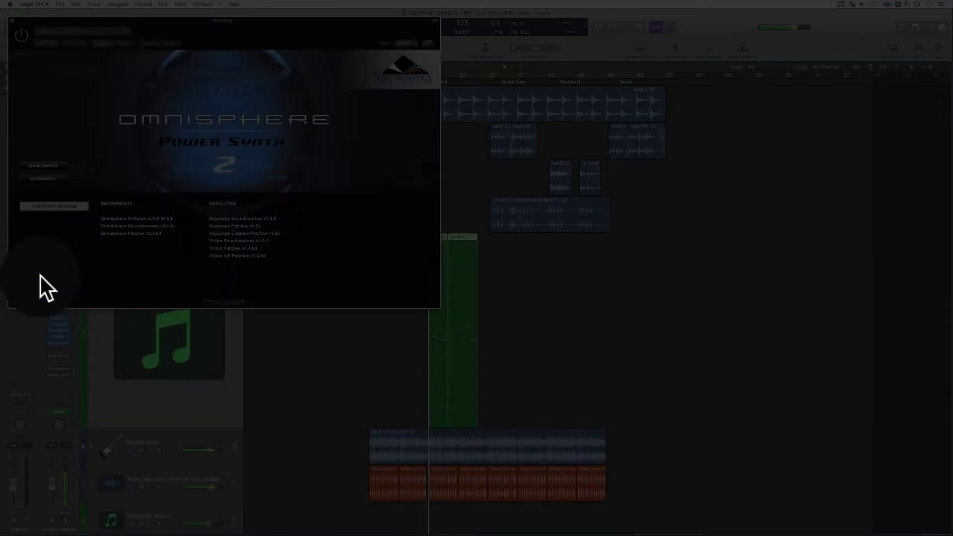
left_click(211, 144)
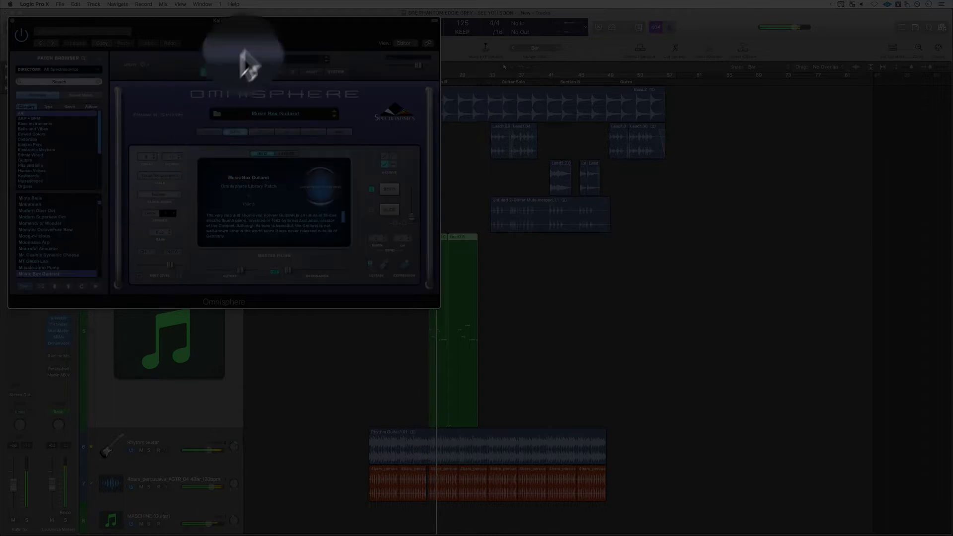
left_click_drag(241, 52, 329, 40)
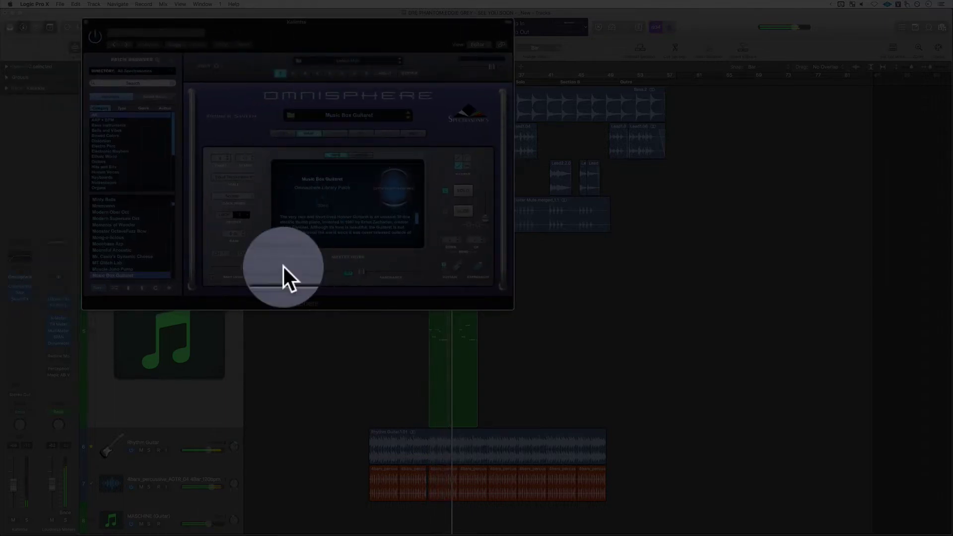
key("super+w")
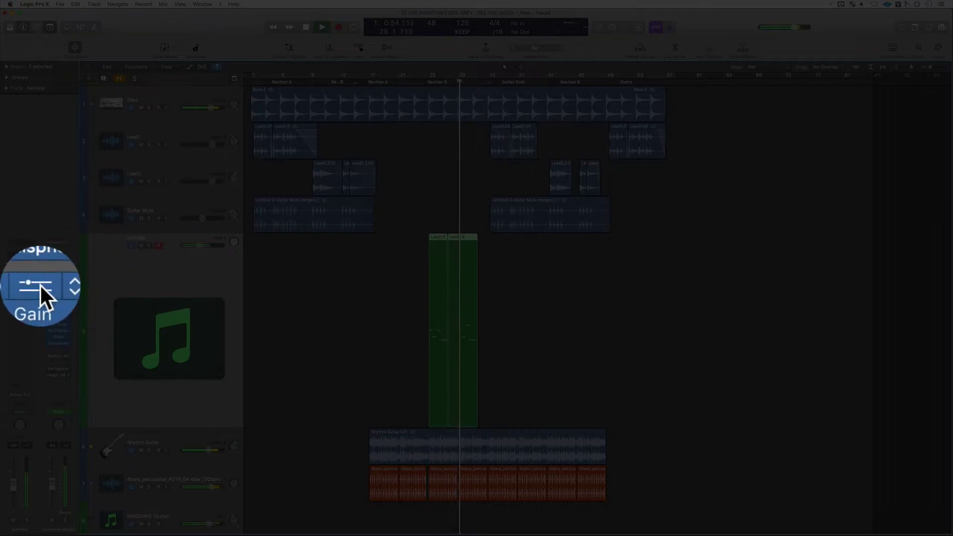
Raise a Kalimba Channel EQ band to +2.0 dB, toggle the plug-in windows, and stop at Section B
left_click(40, 285)
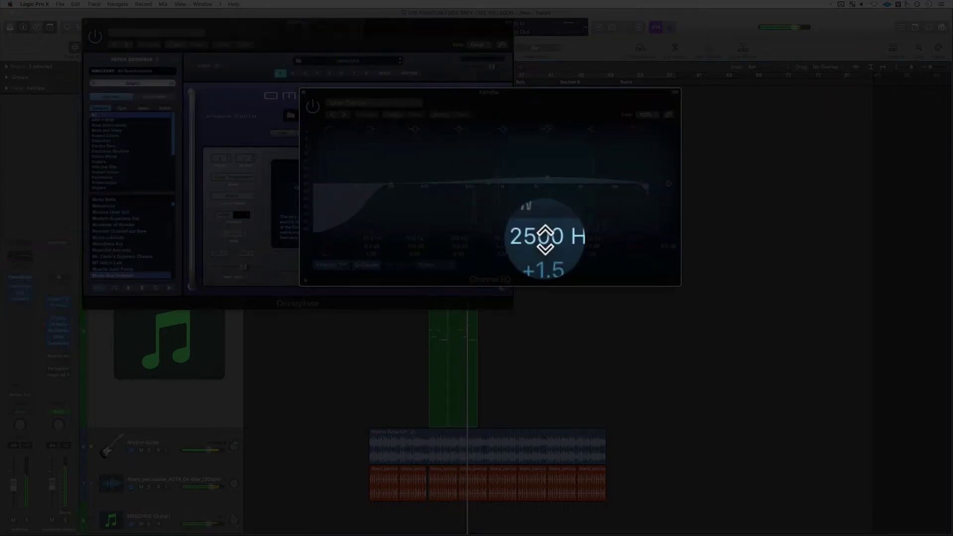
left_click_drag(547, 248, 547, 243)
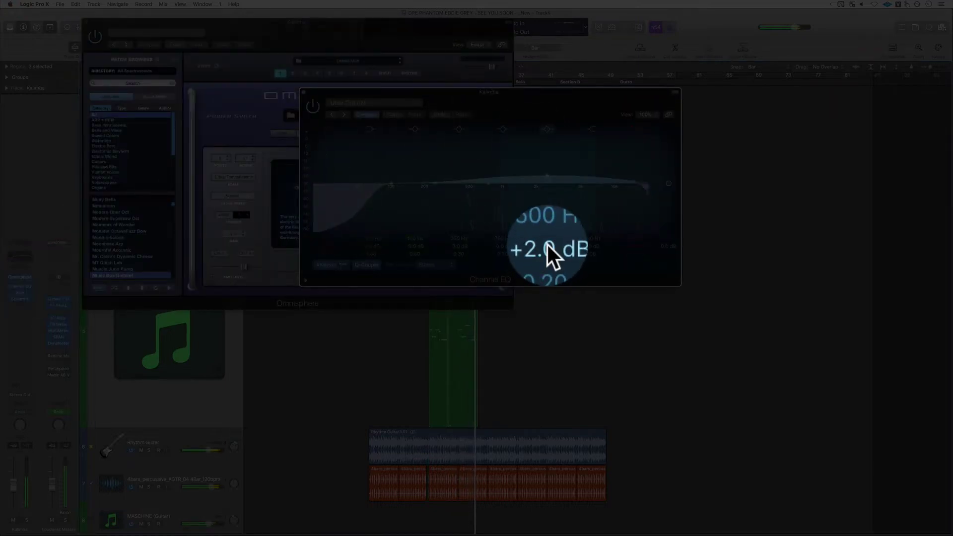
key("v")
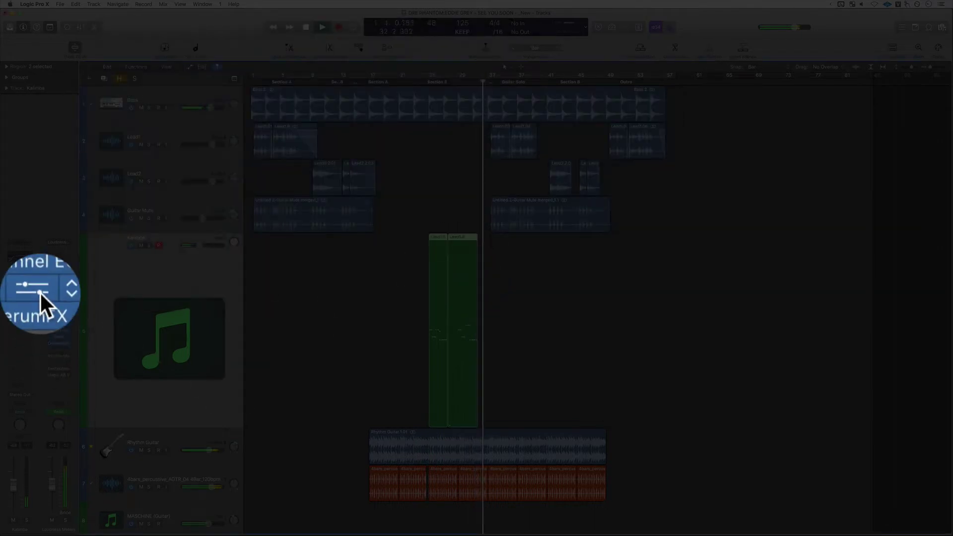
key("v")
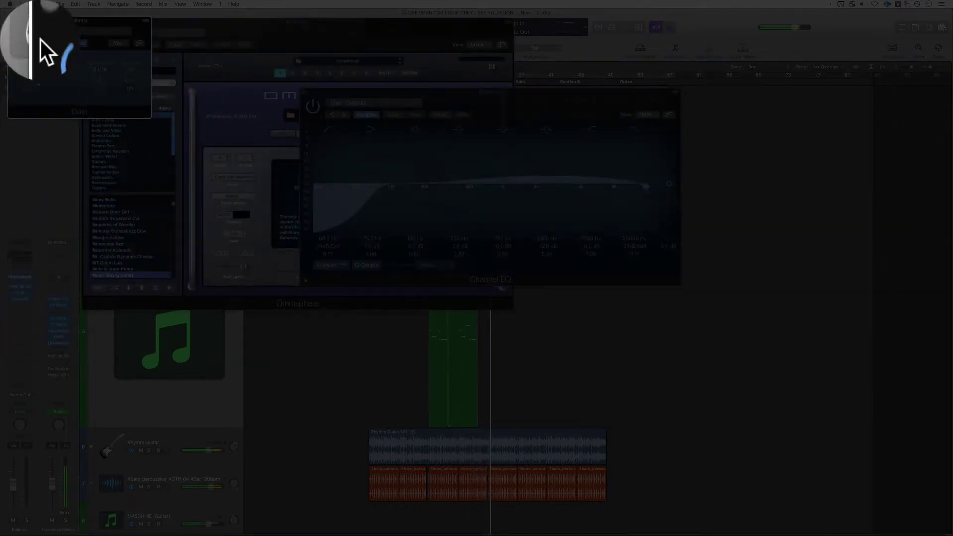
key("super+w")
key("v")
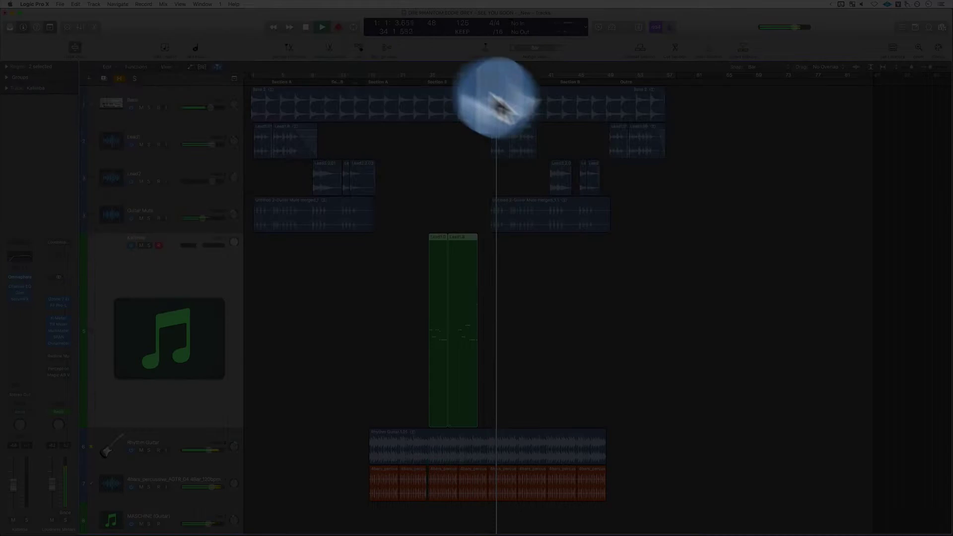
left_click(420, 83)
key("space")
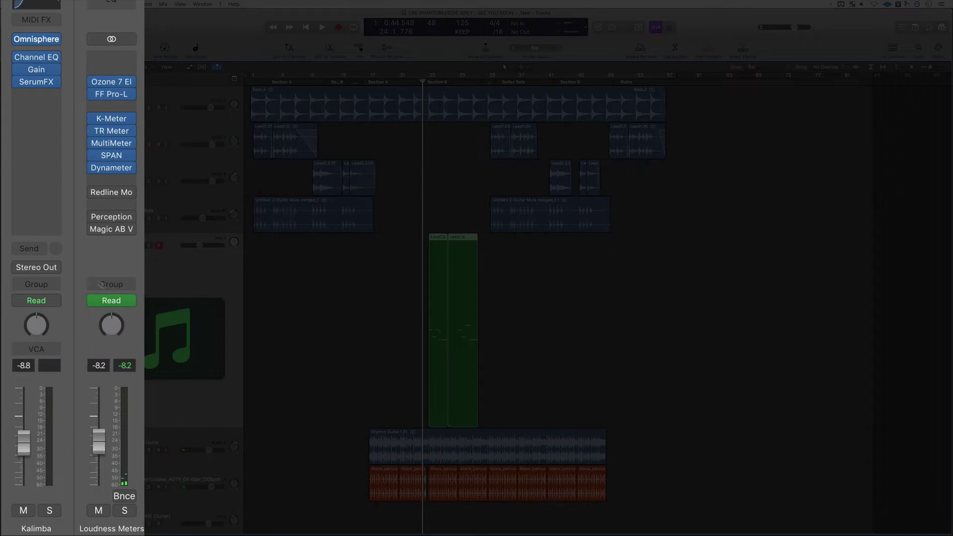
Open Key Commands > Edit and filter the list by 'open/close'
mouse_move(55, 40)
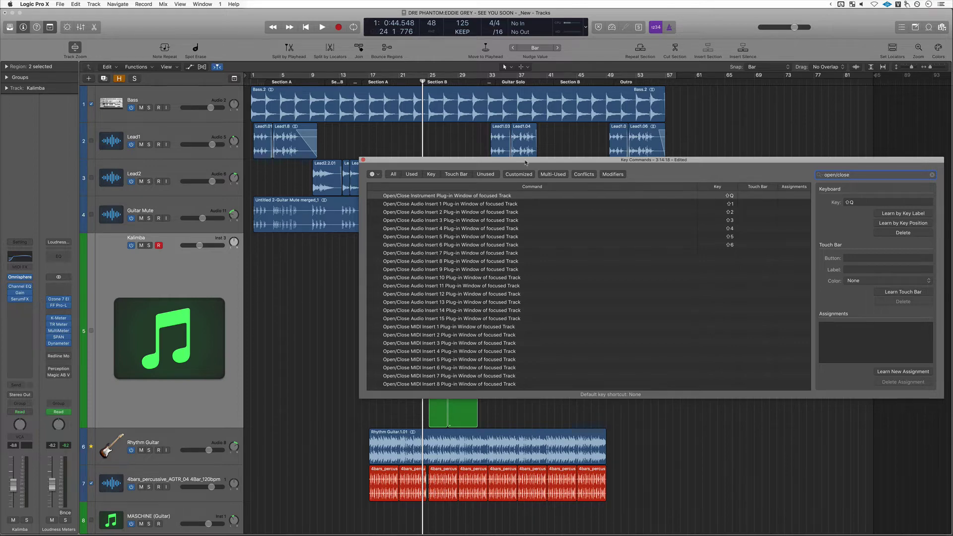
Move the Key Commands list left, then use Shift-Q to open Kalimba's Omnisphere and Channel EQ windows
left_click_drag(525, 162, 376, 150)
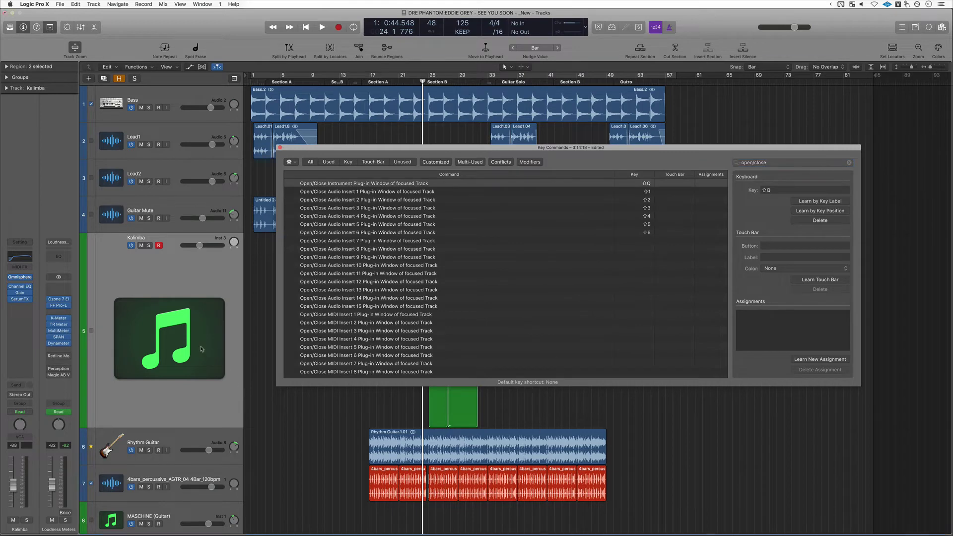
left_click(202, 349)
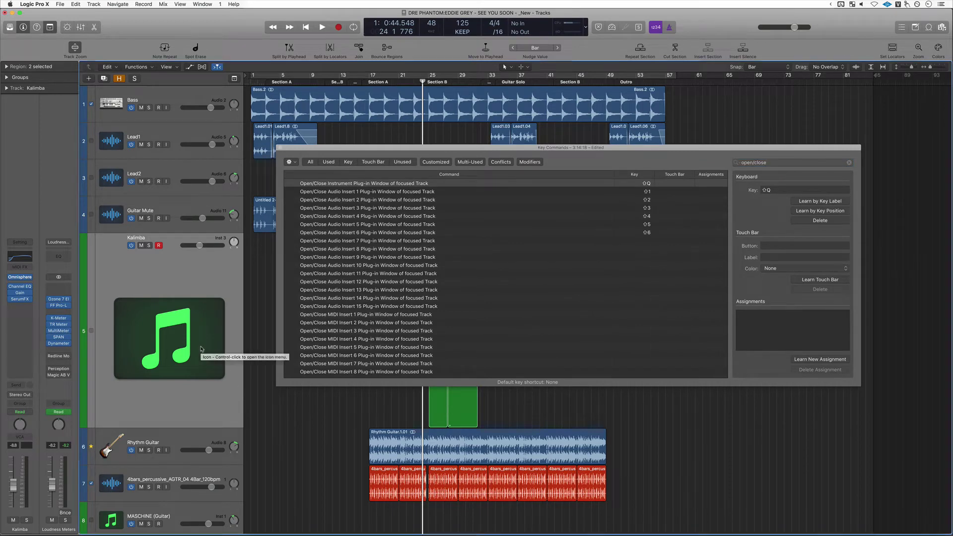
key("shift+q")
Close the Channel EQ window and toggle the Omnisphere window with ⇧Q
left_click(633, 193)
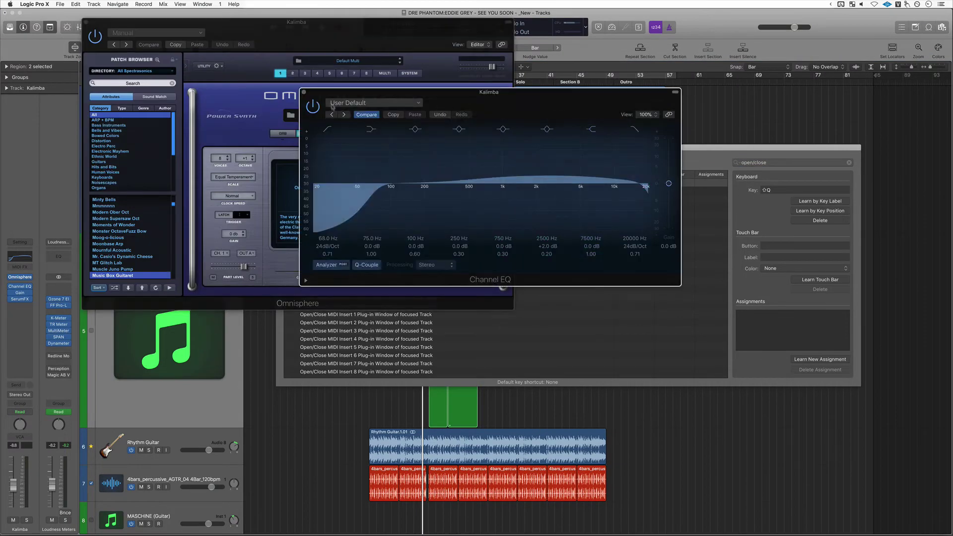
left_click(303, 95)
key("shift+q")
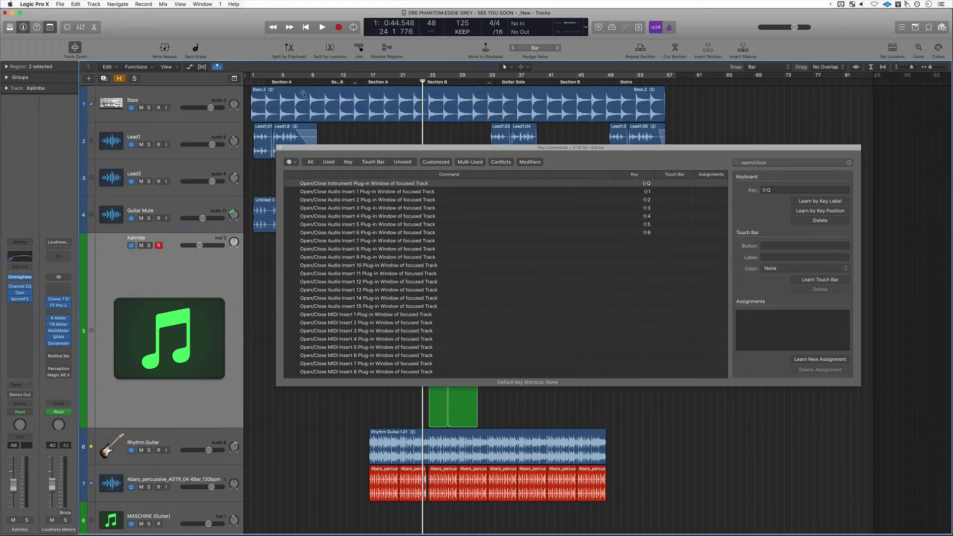
key("shift+q")
key("shift+q")
key("shift+q")
key("shift+q")
key("shift+q")
key("shift+q")
key("shift+q")
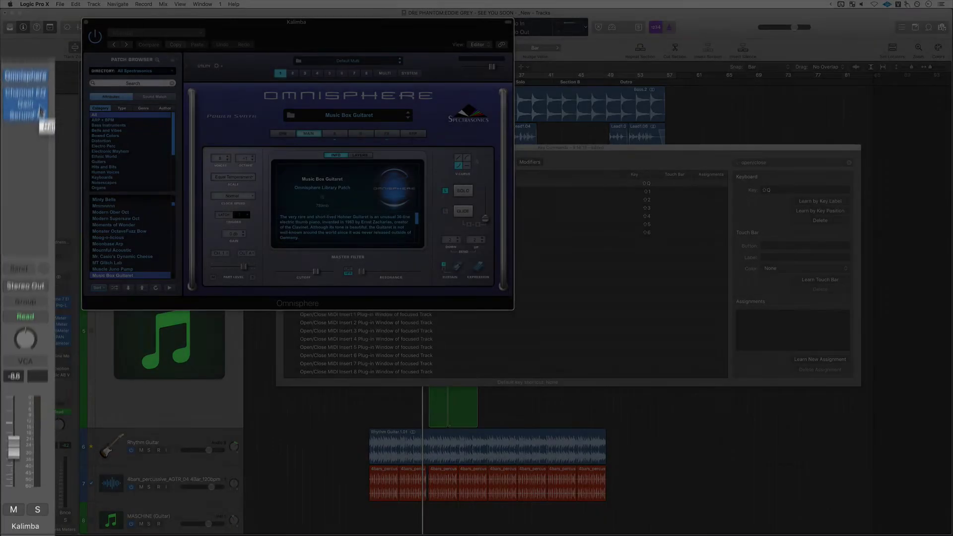
Open the SerumFX window and hide and show the Kalimba plug-in windows with V
left_click(27, 298)
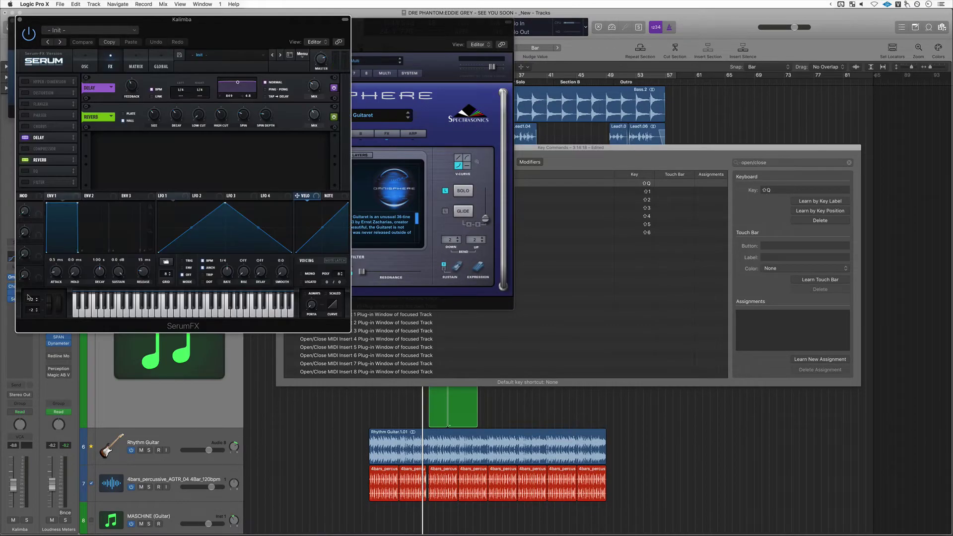
key("v")
key("v")
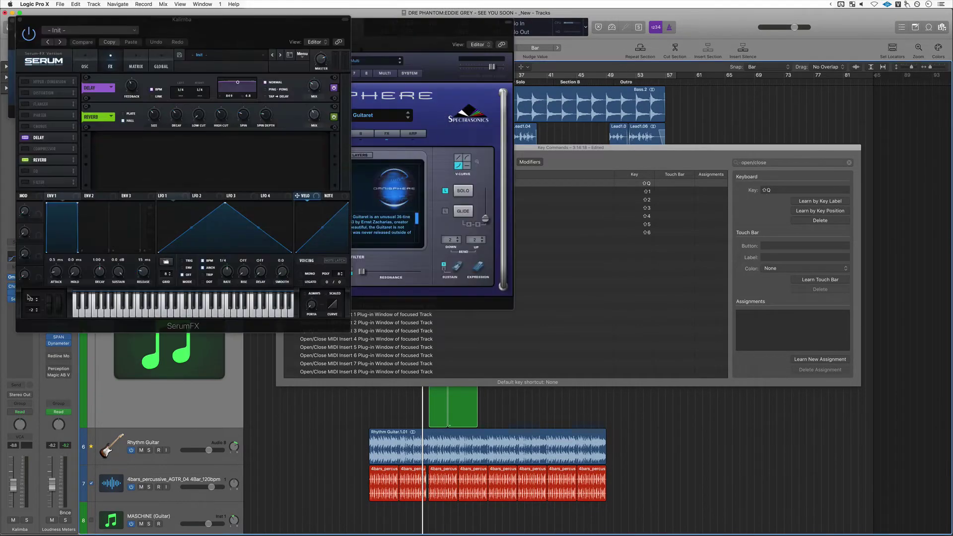
key("v")
key("v")
key("v")
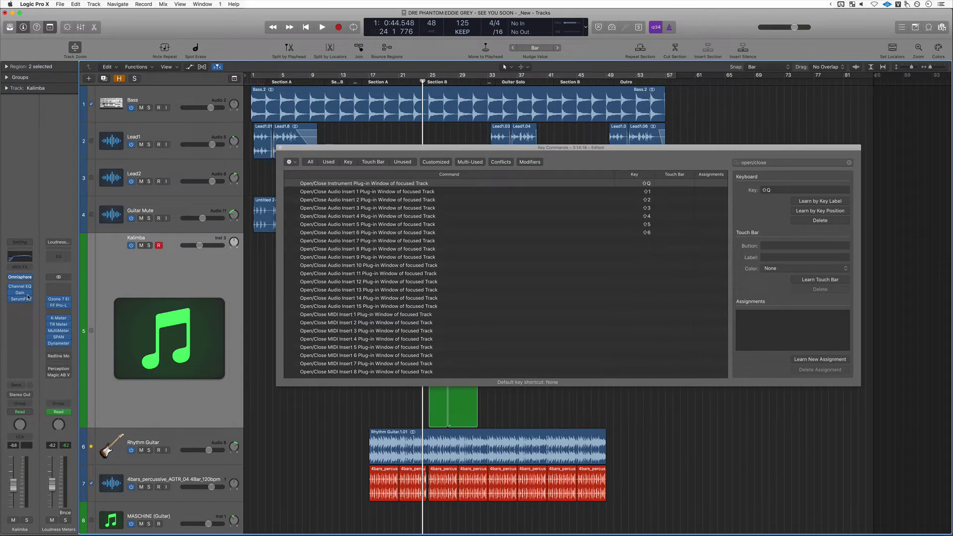
key("v")
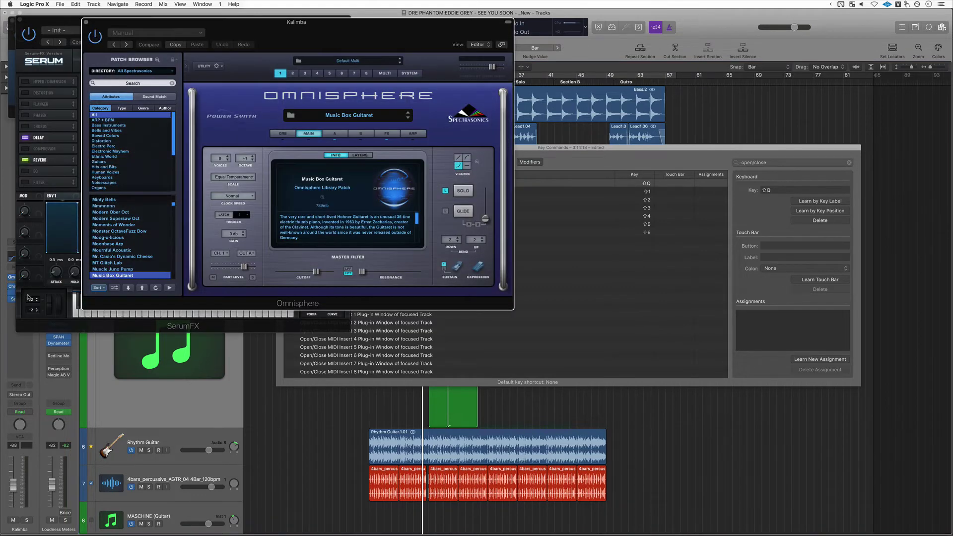
key("v")
key("v")
key("v")
key("v")
key("v")
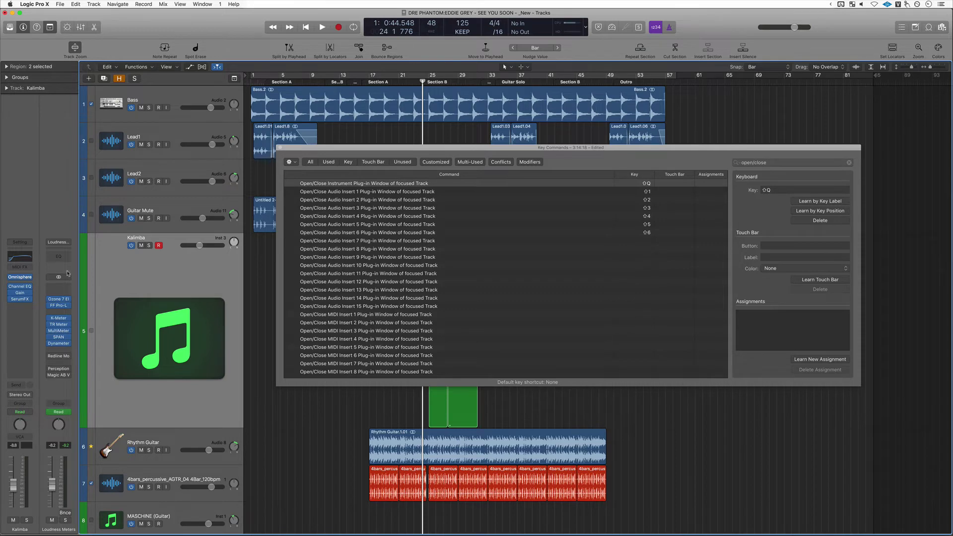
Toggle Channel EQ with ⇧1, Gain with ⇧2, and SerumFX with ⇧3 open and closed
mouse_move(27, 290)
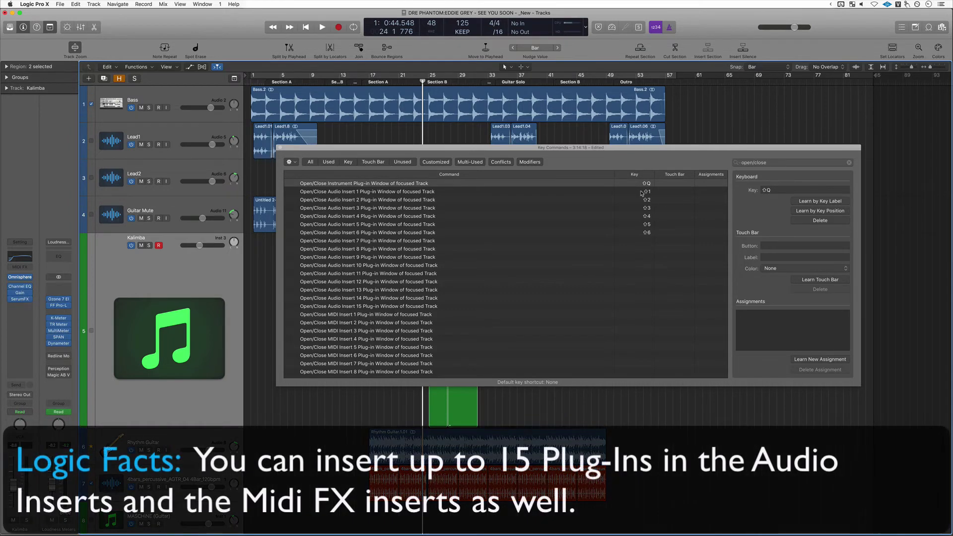
key("shift+1")
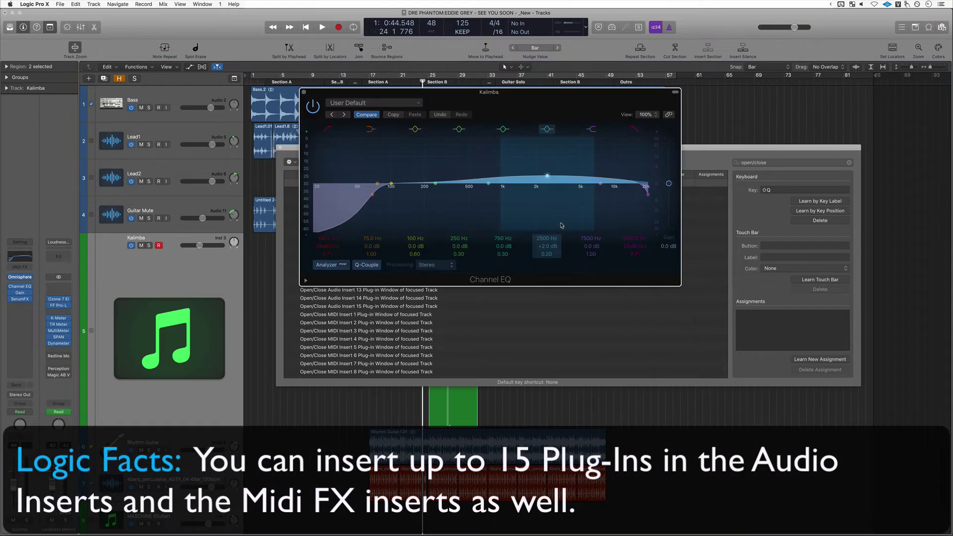
key("shift+1")
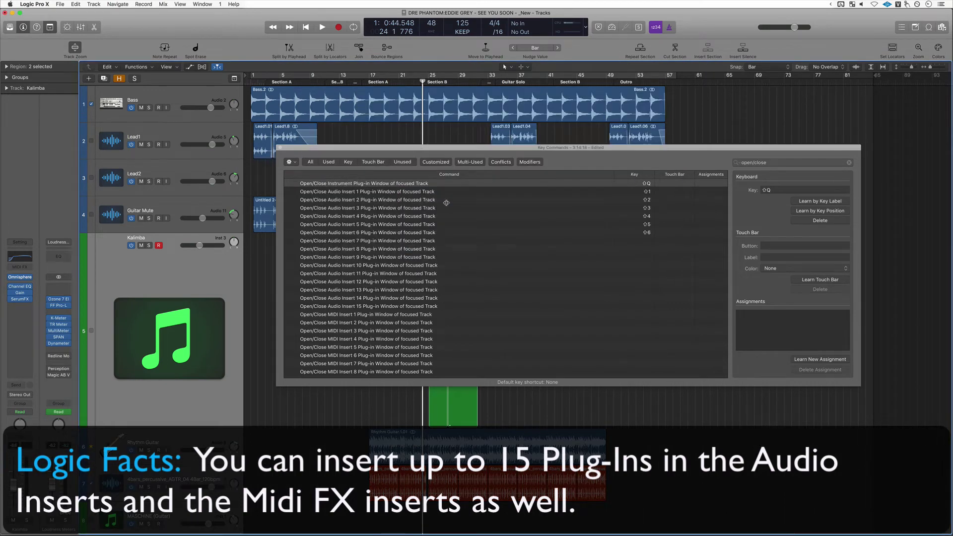
key("shift+2")
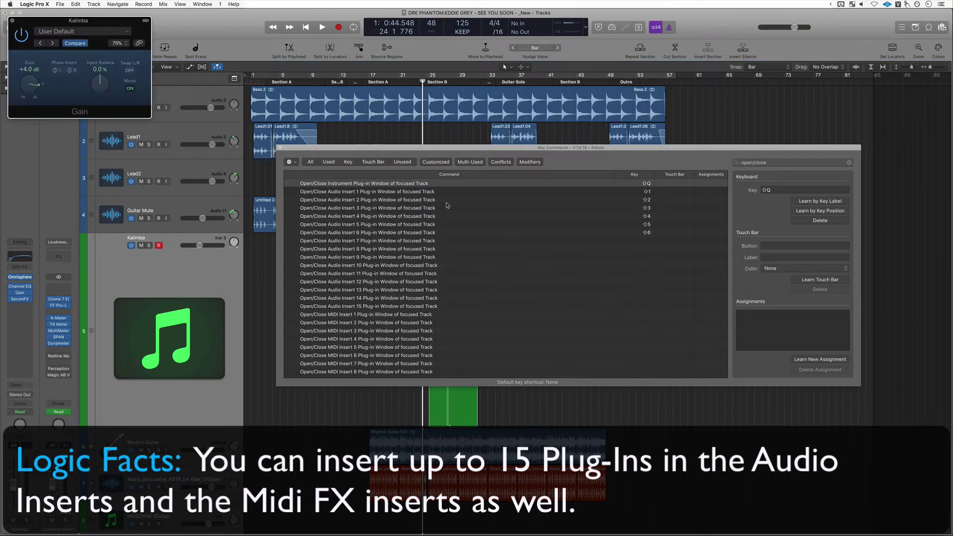
key("shift+2")
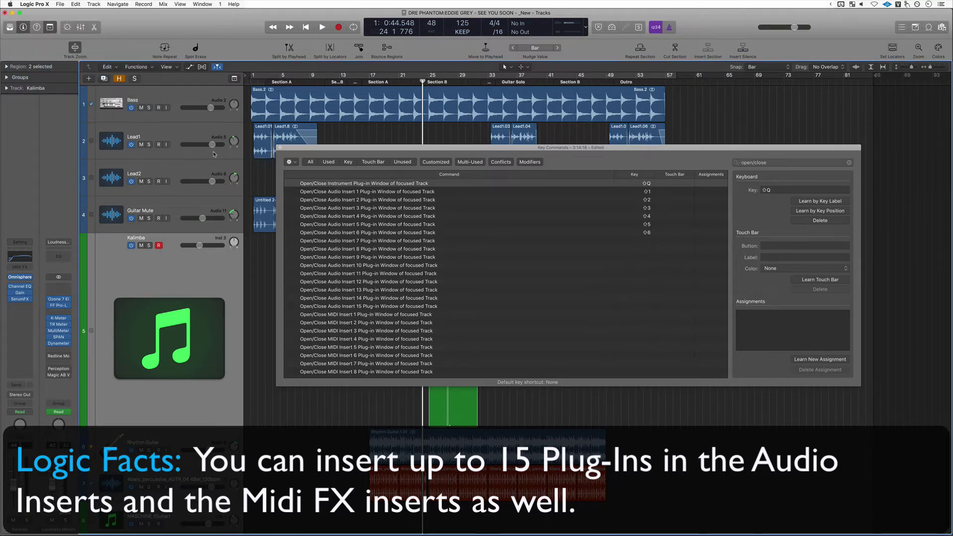
key("shift+3")
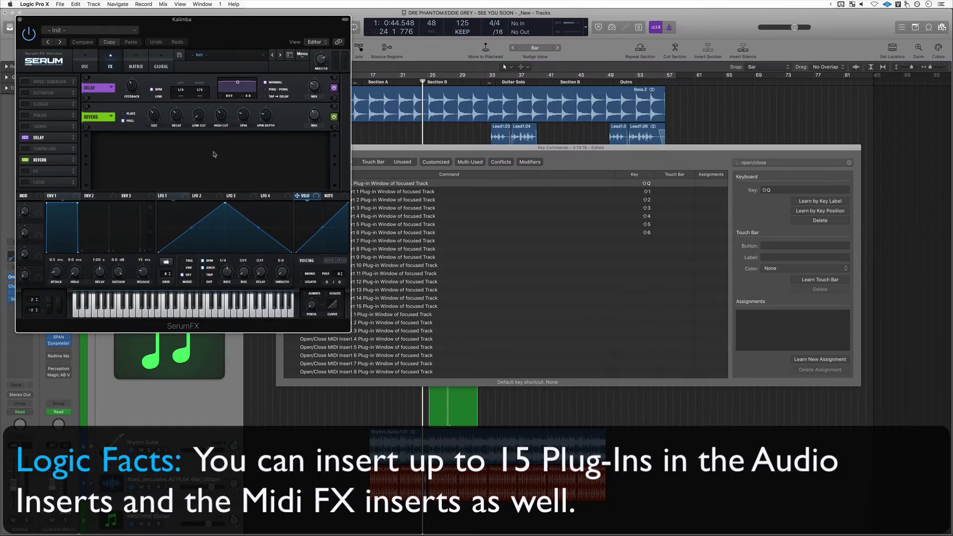
left_click_drag(237, 33, 319, 55)
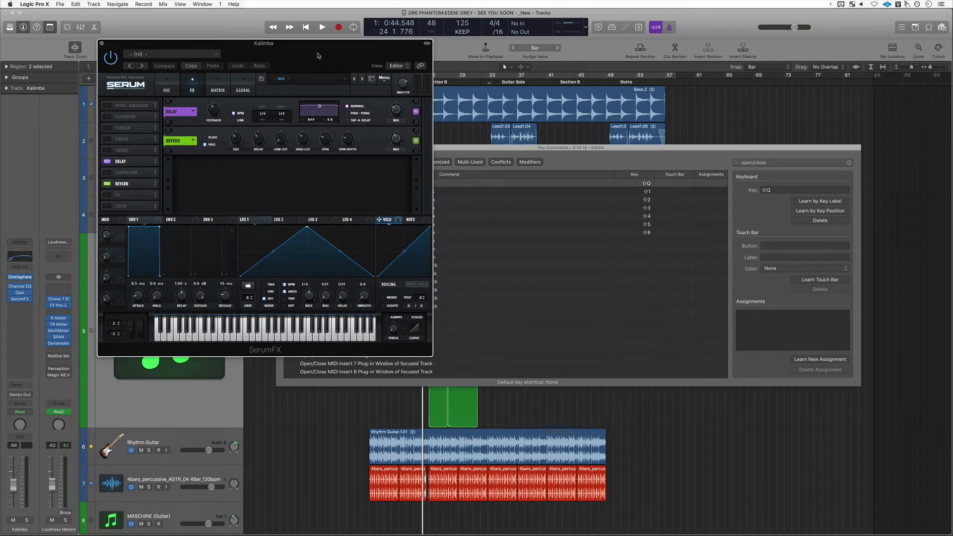
key("shift+3")
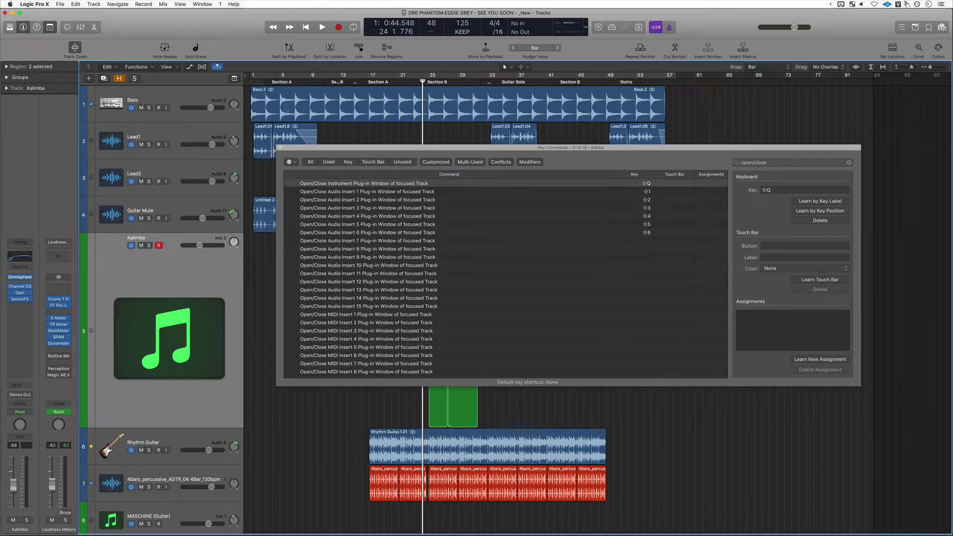
Move the Key Commands window up and left, then close it
left_click(327, 153)
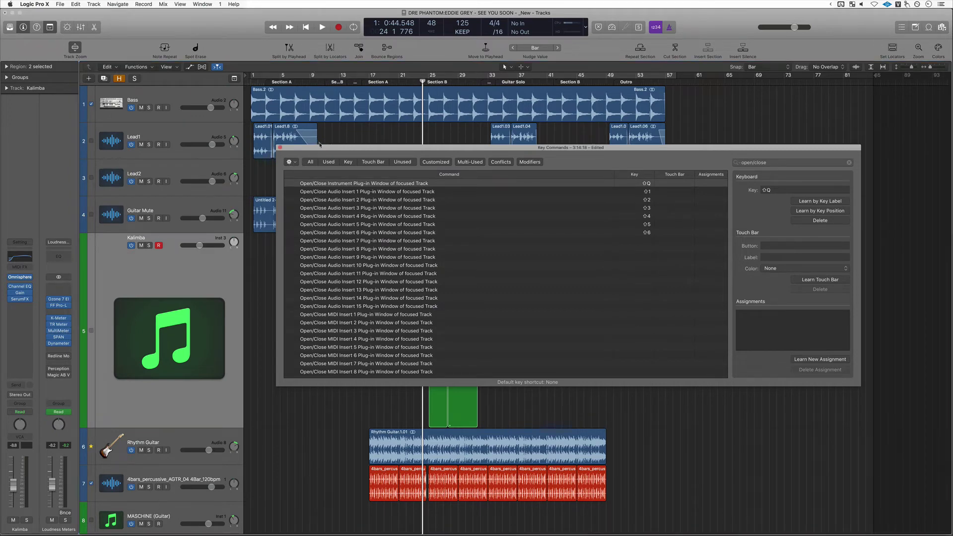
left_click_drag(328, 152, 274, 124)
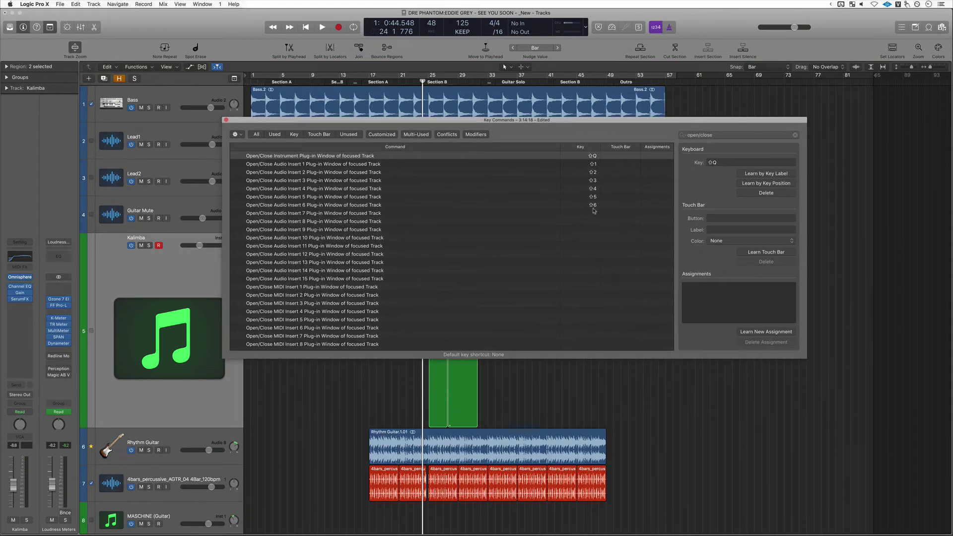
left_click(226, 120)
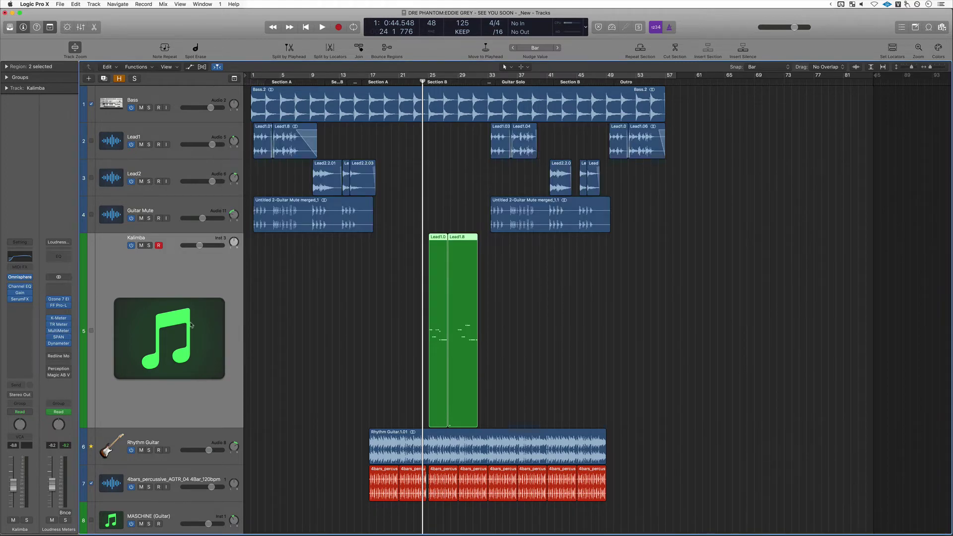
mouse_move(9, 277)
During playback, set the Kalimba Channel EQ high-cut slope from 24dB/Oct to 6dB/Oct
key("space")
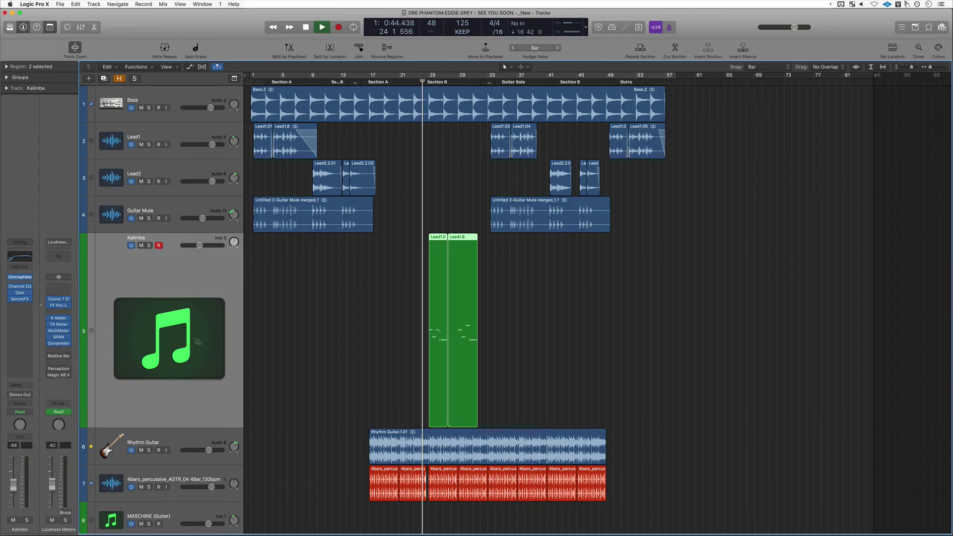
left_click(20, 286)
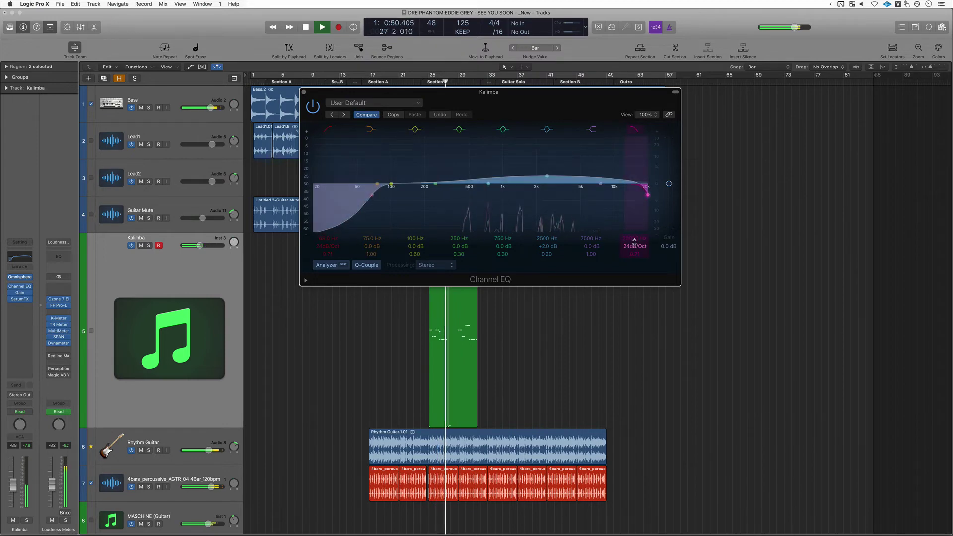
left_click_drag(635, 246, 635, 256)
left_click(304, 92)
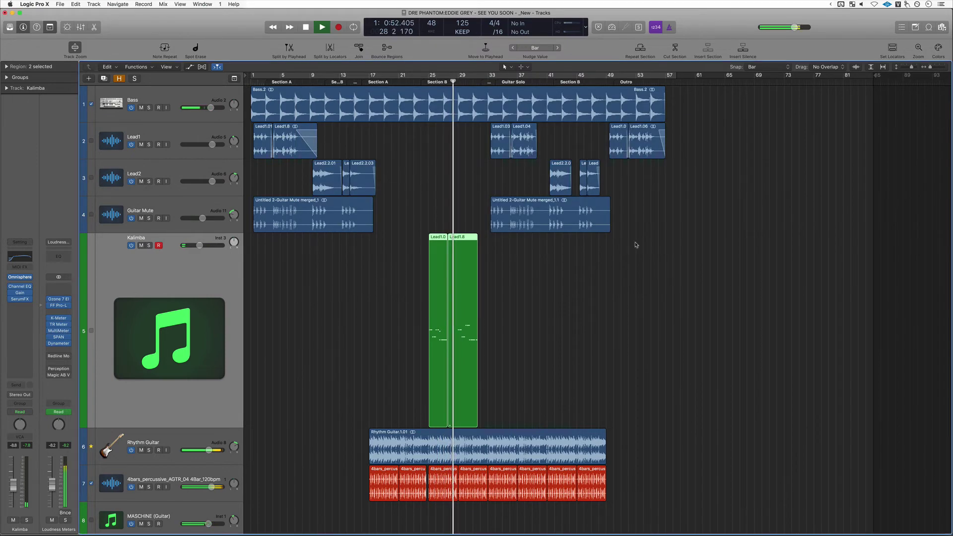
Open and close the Gain window, then adjust the SerumFX reverb mix
left_click(20, 292)
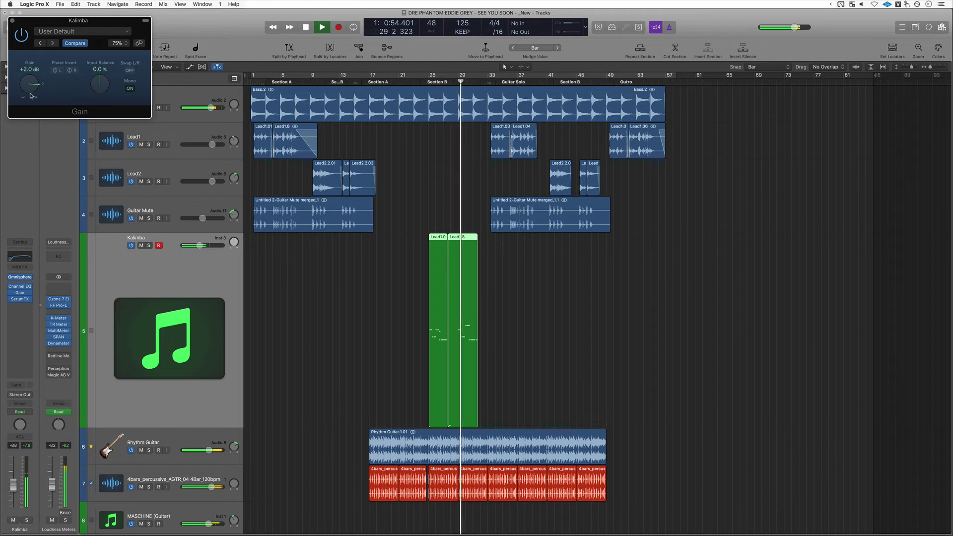
left_click(12, 20)
left_click(20, 299)
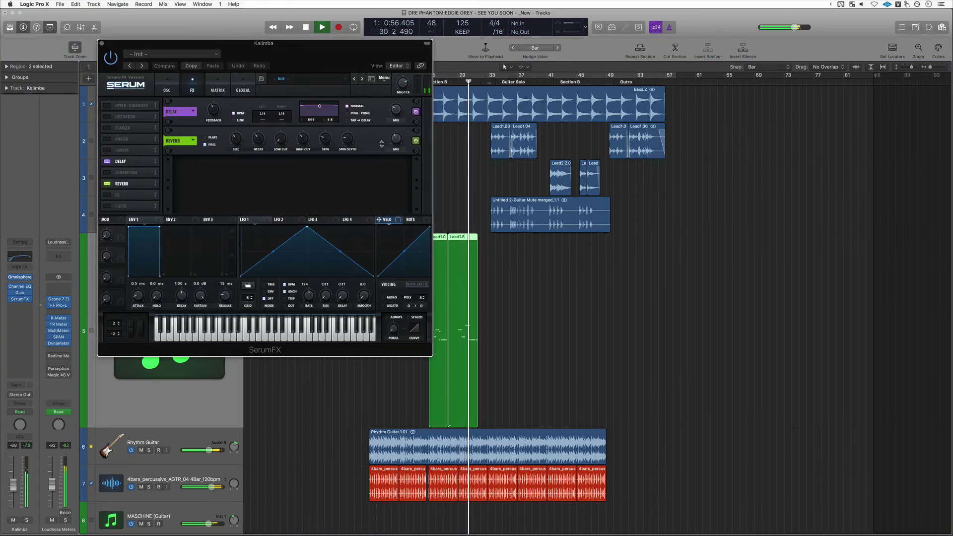
left_click_drag(396, 139, 398, 142)
key("super+w")
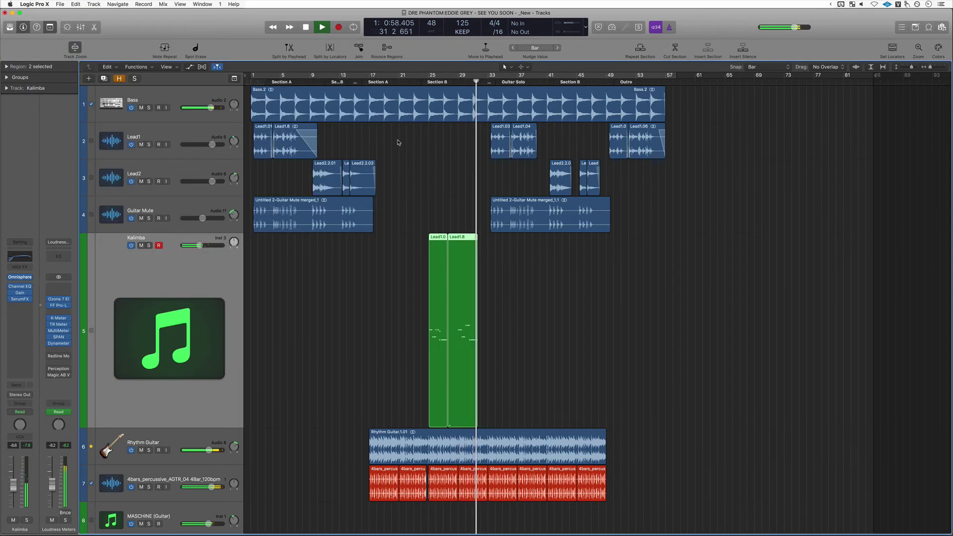
Briefly open the Omnisphere window, stop playback, and reopen Key Commands with ⌥K
key("v")
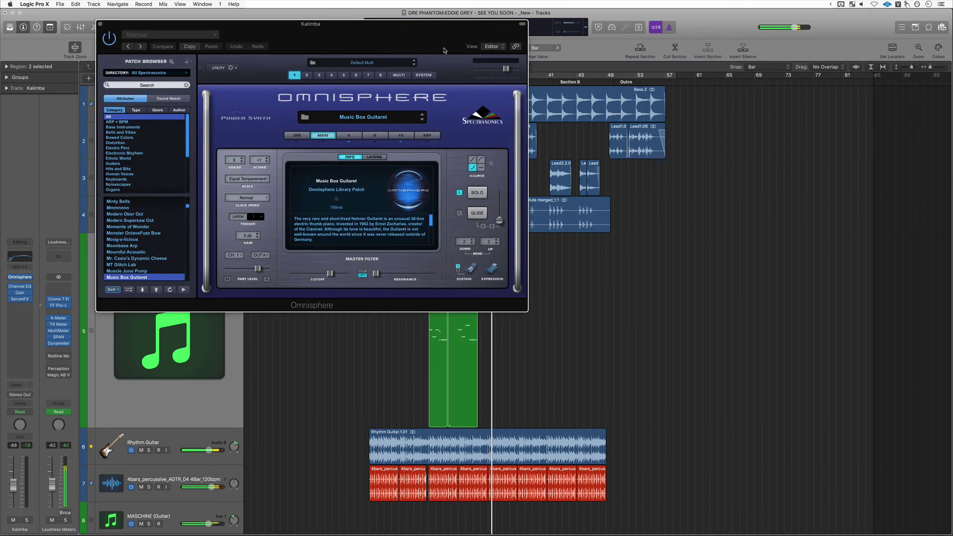
key("super+w")
key("space")
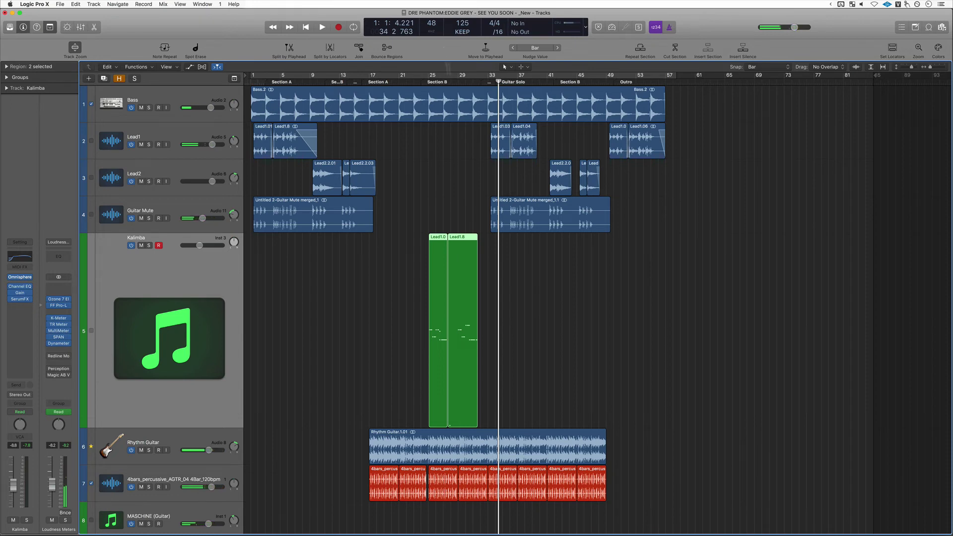
key("alt+k")
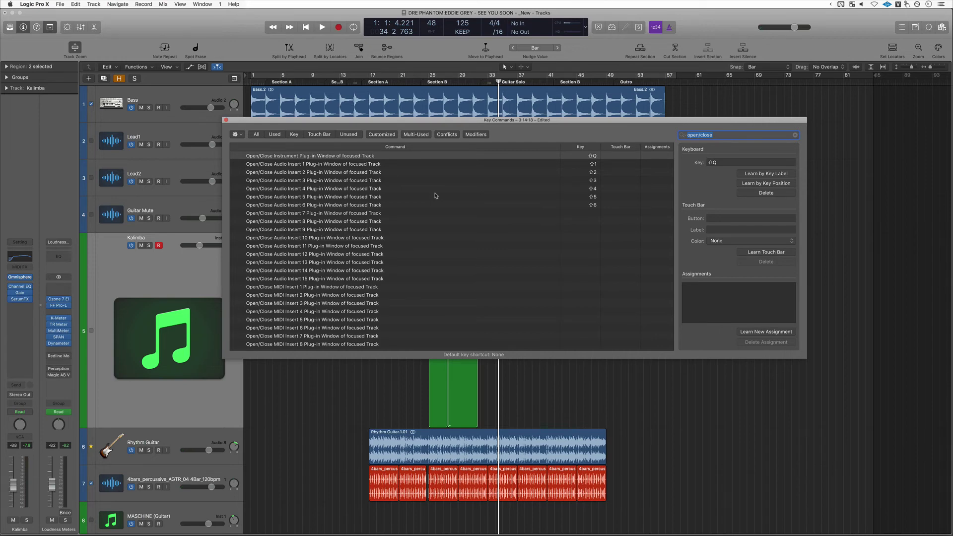
Select the Open/Close MIDI Insert 1 through MIDI Insert 15 commands as a range
left_click(311, 165)
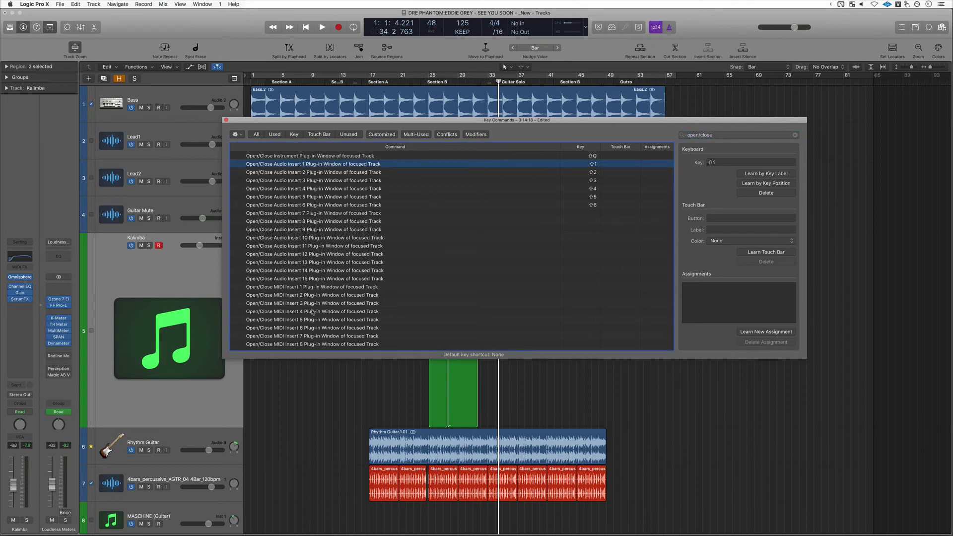
scroll(312, 311, "down", 5)
left_click(300, 231)
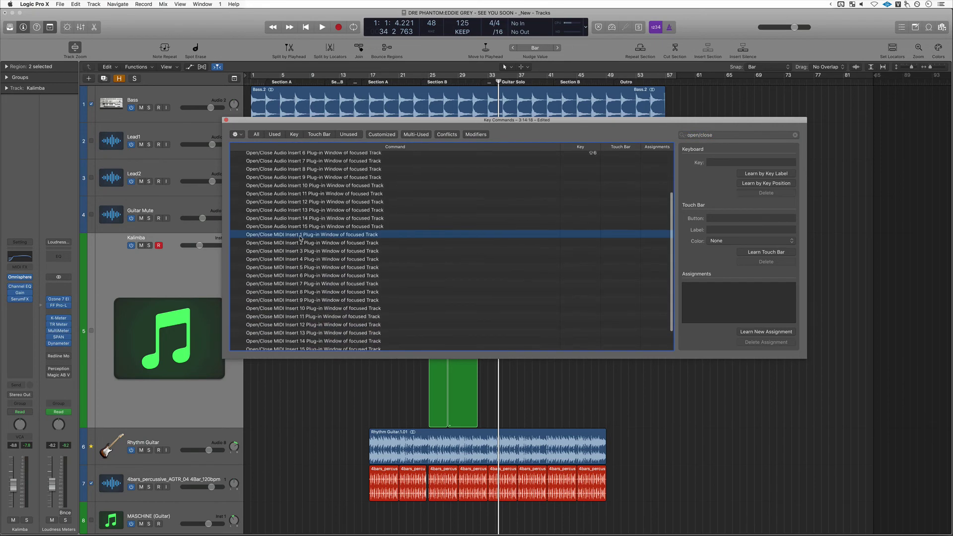
scroll(301, 239, "down", 2)
scroll(300, 238, "up", 1)
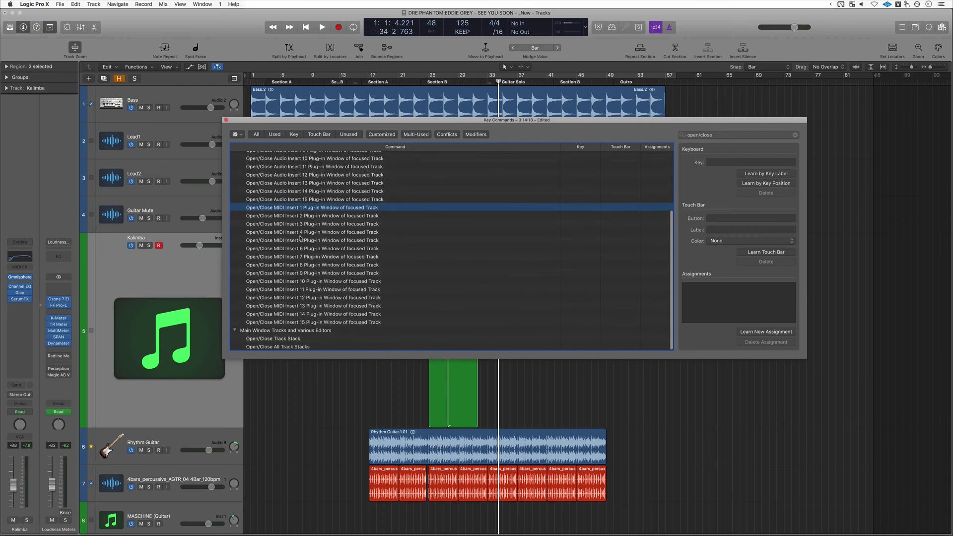
left_click(295, 321, "shift")
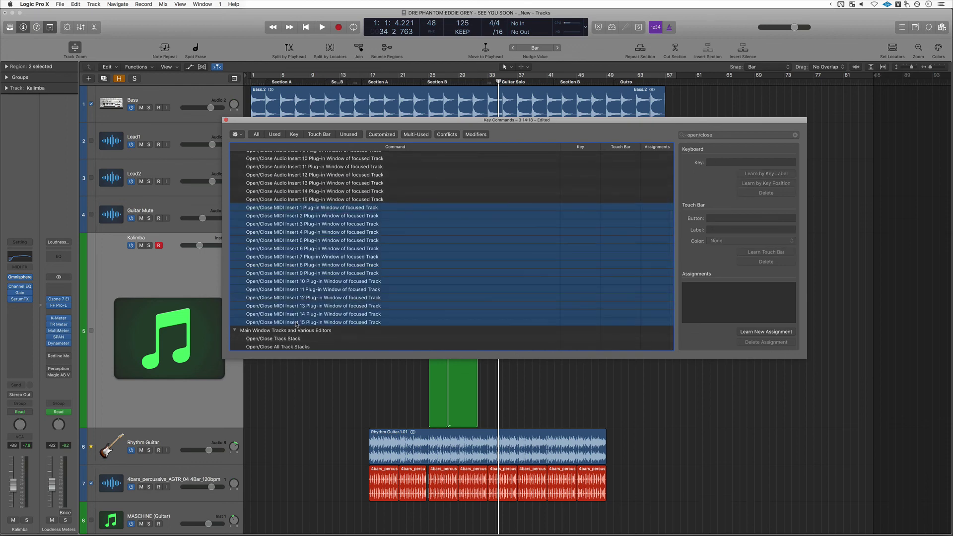